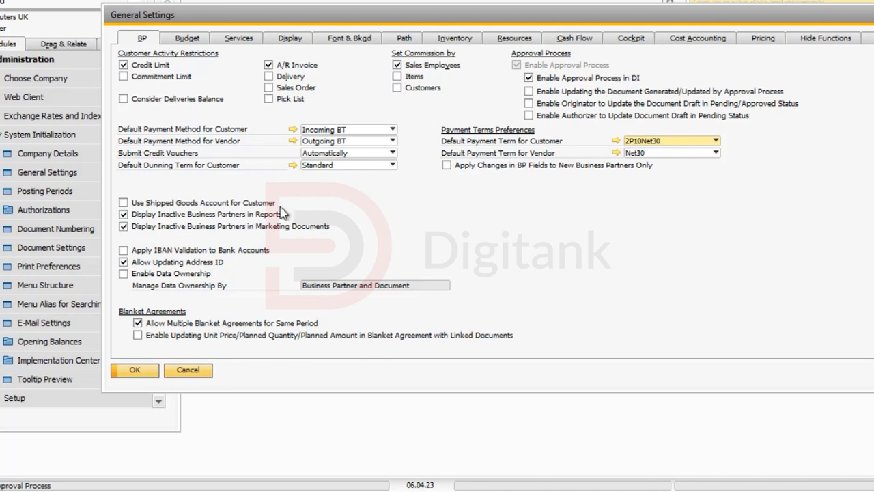
Accept the general settings and open the setup form for approval stages in the Approval Process section
{"action": "left_click", "coordinate": [134, 370]}
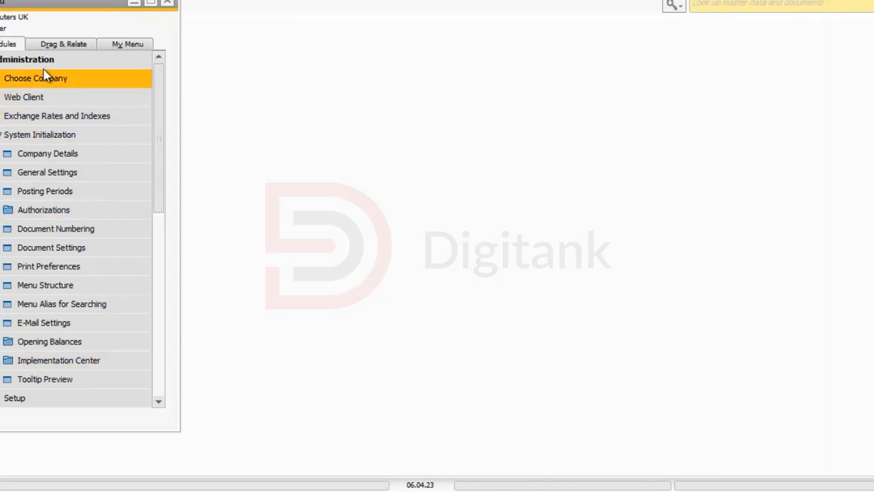
{"action": "scroll", "coordinate": [60, 213], "scroll_direction": "down", "scroll_amount": 2}
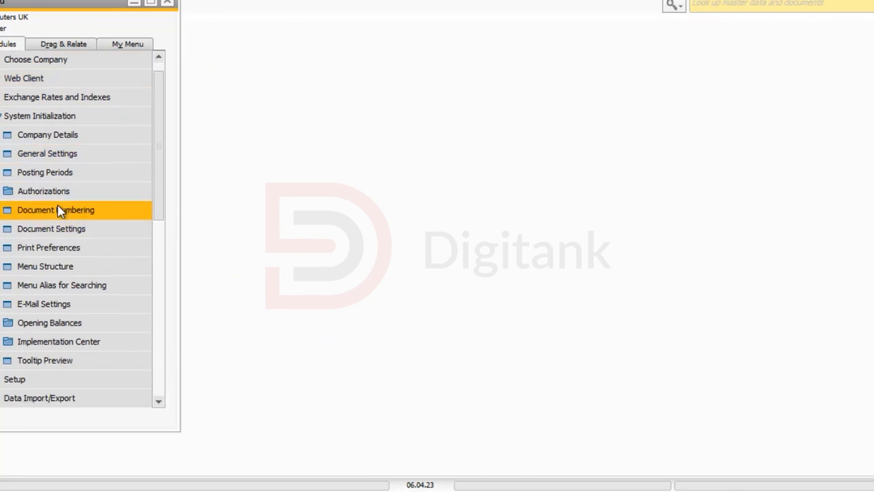
{"action": "left_click", "coordinate": [50, 102]}
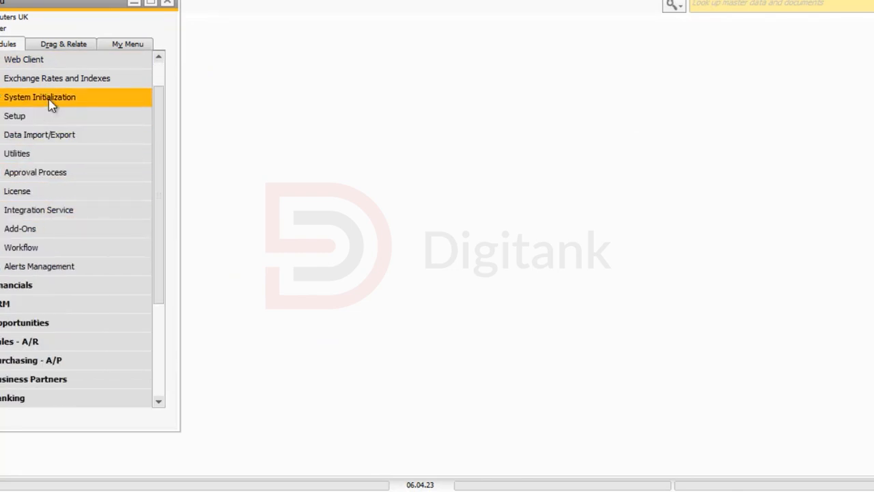
{"action": "left_click", "coordinate": [41, 175]}
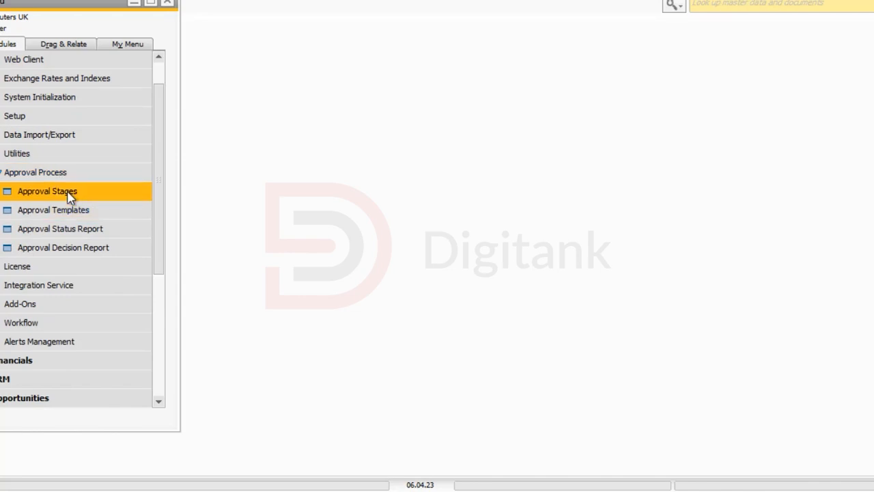
{"action": "left_click", "coordinate": [69, 196]}
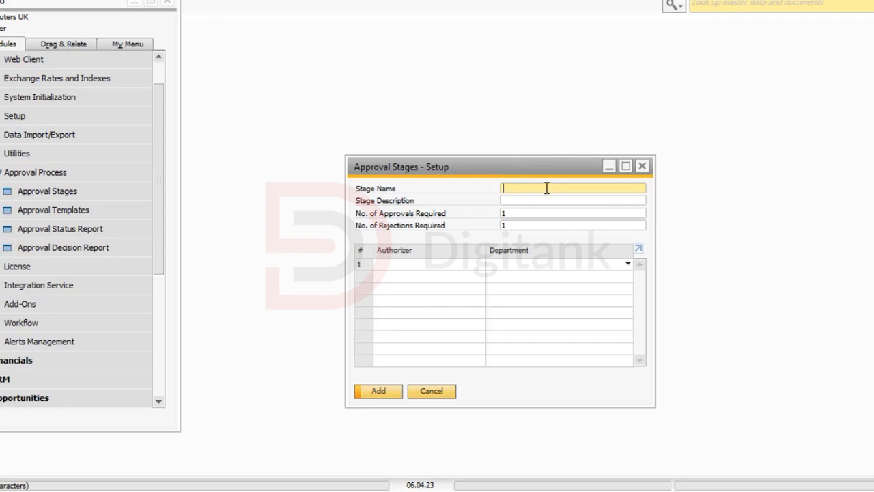
Fill in a new approval stage named "purchasing request" with description "Purchsing Request", and cancel it without adding
{"action": "type", "text": "purchasing request"}
{"action": "left_click", "coordinate": [577, 199]}
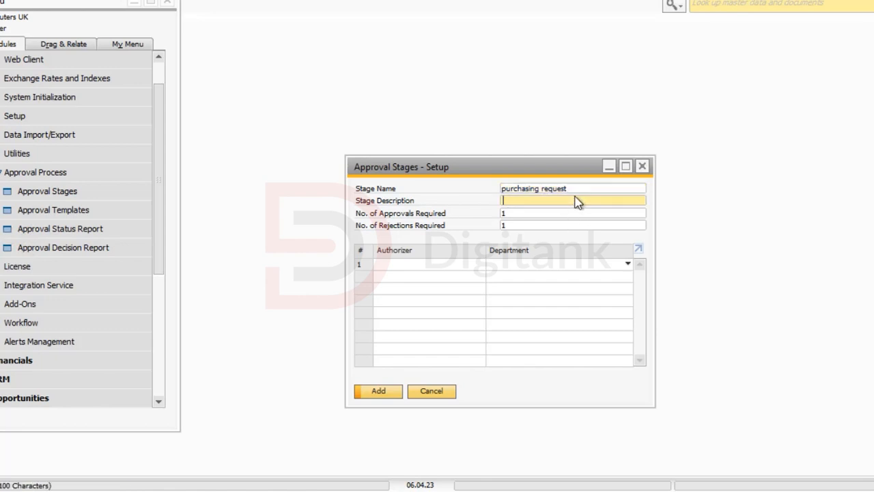
{"action": "type", "text": "Purchsing Request"}
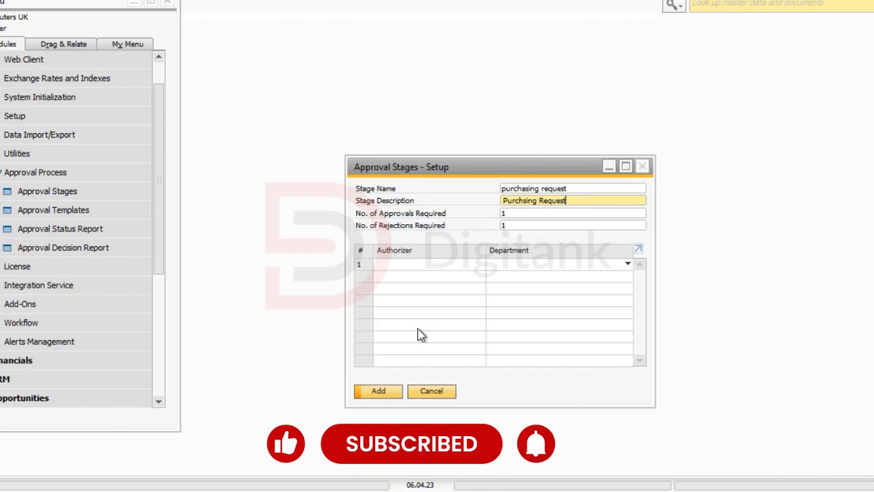
{"action": "left_click", "coordinate": [446, 392]}
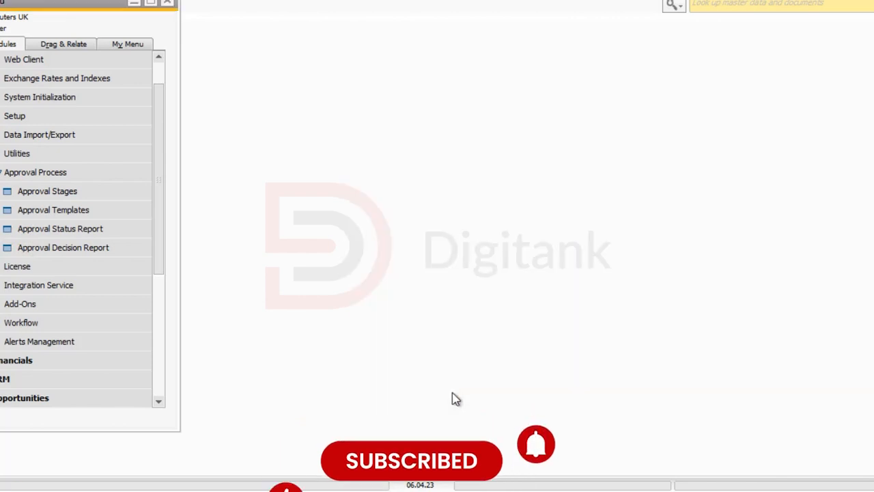
Open the approval templates setup and examine its originator departments, document types and stages
{"action": "left_click", "coordinate": [69, 209]}
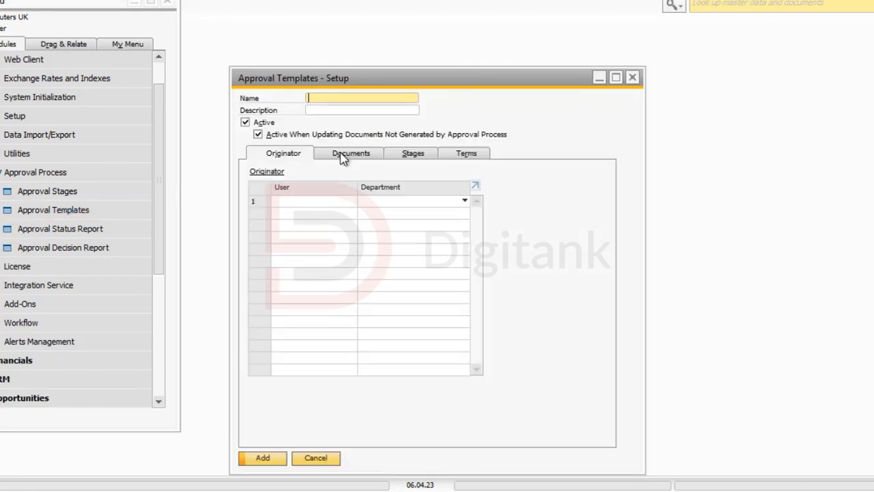
{"action": "left_click", "coordinate": [359, 110]}
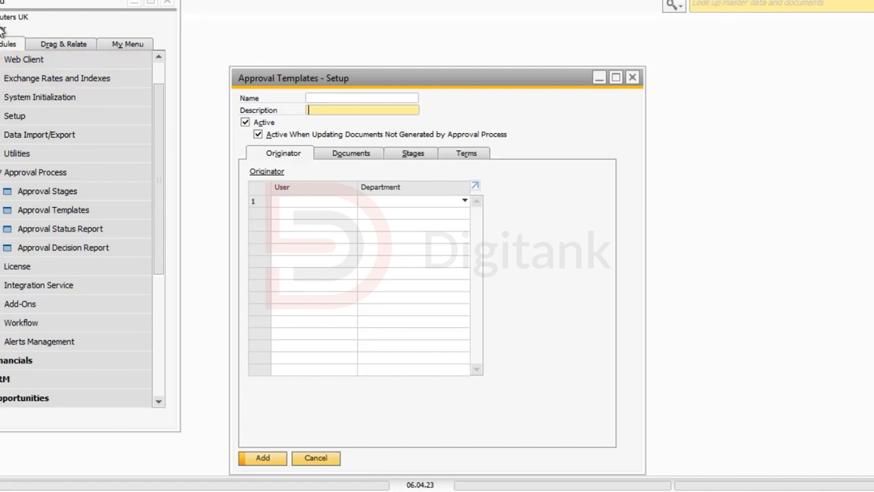
{"action": "left_click", "coordinate": [423, 204]}
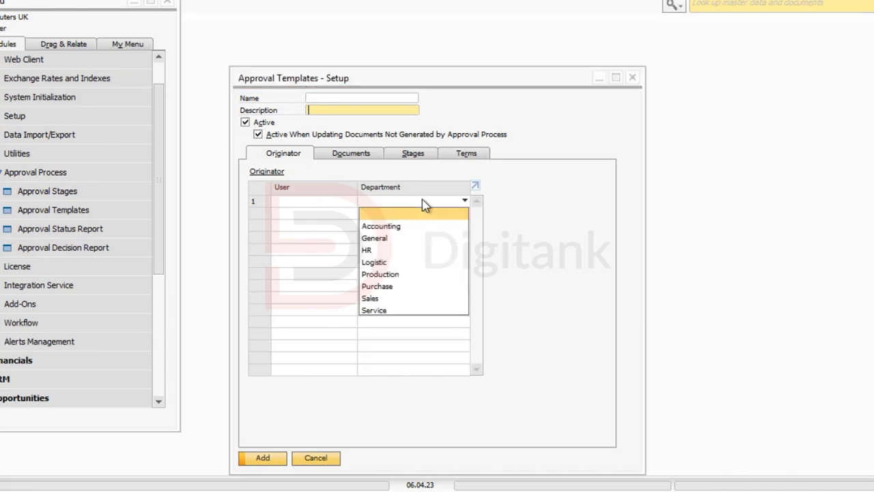
{"action": "left_click", "coordinate": [352, 152]}
{"action": "left_click", "coordinate": [355, 155]}
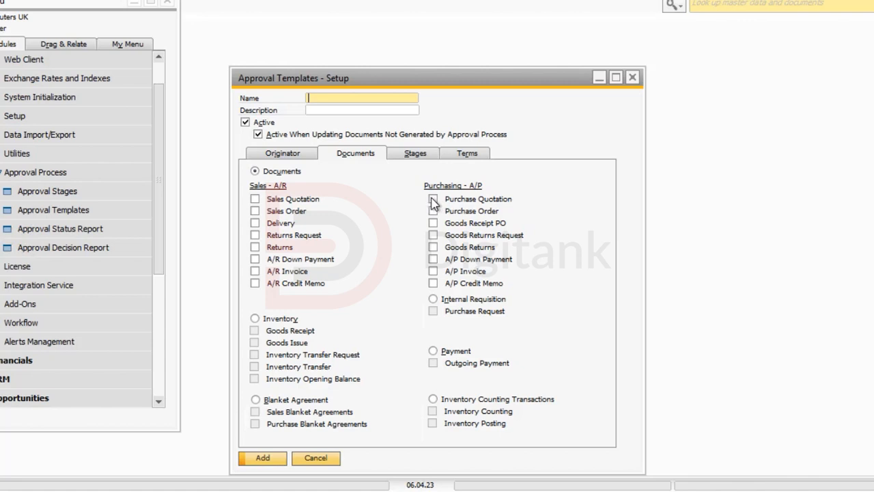
{"action": "left_click", "coordinate": [413, 155]}
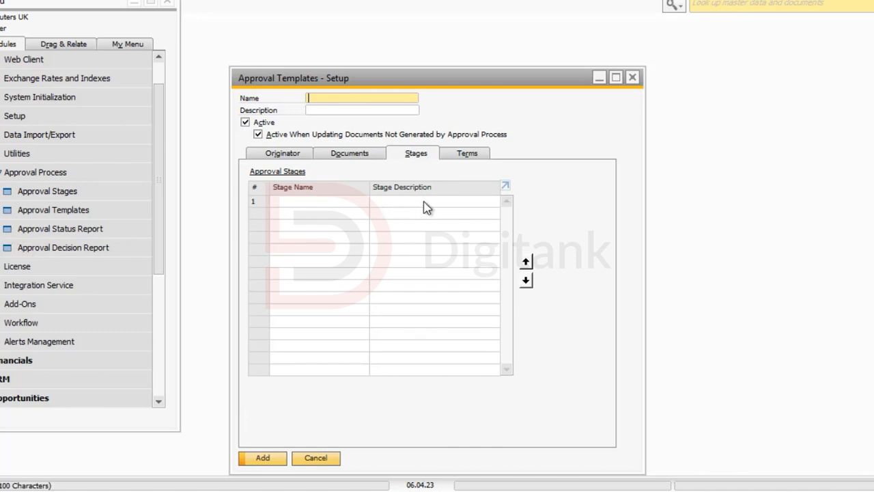
Examine the template's launch terms under When the Following Applies, and cancel the template without adding it
{"action": "left_click", "coordinate": [469, 156]}
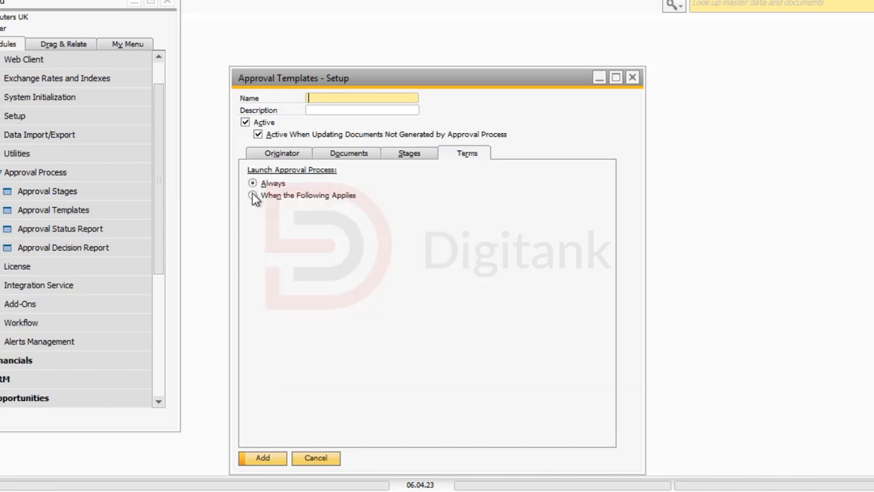
{"action": "left_click", "coordinate": [253, 196]}
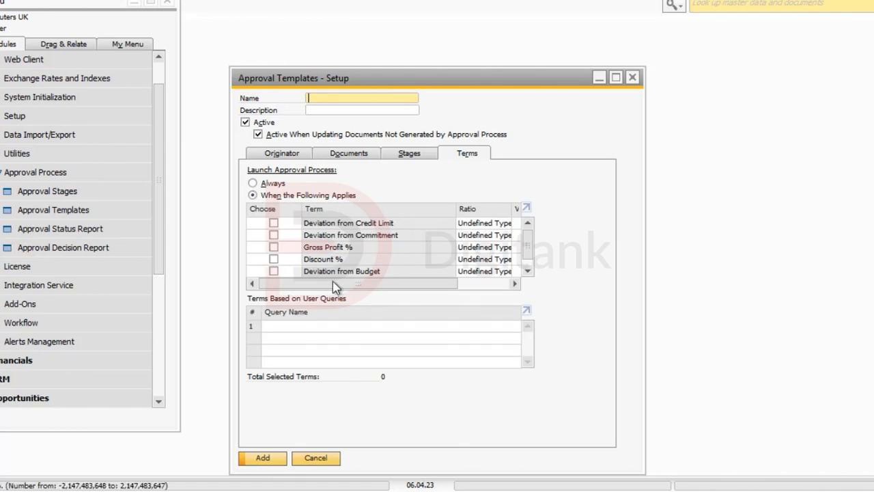
{"action": "left_click_drag", "start_coordinate": [334, 282], "coordinate": [473, 287]}
{"action": "left_click_drag", "start_coordinate": [350, 286], "coordinate": [303, 287]}
{"action": "left_click_drag", "start_coordinate": [325, 283], "coordinate": [482, 291]}
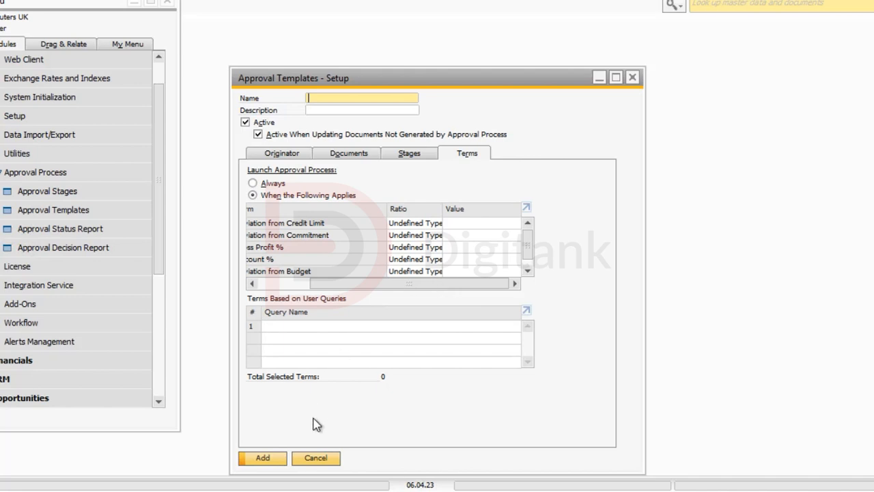
{"action": "left_click", "coordinate": [315, 458]}
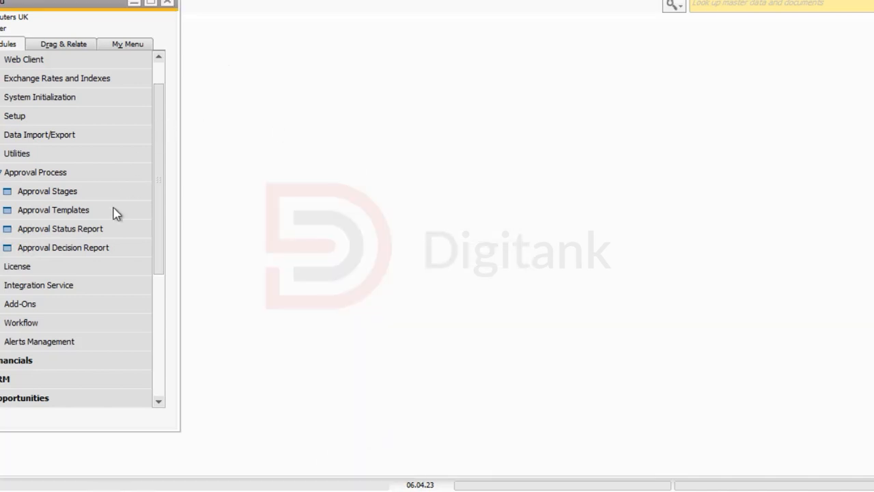
Collapse the Administration module and open a new Purchase Request from Purchasing - A/P
{"action": "scroll", "coordinate": [59, 225], "scroll_direction": "up", "scroll_amount": 2}
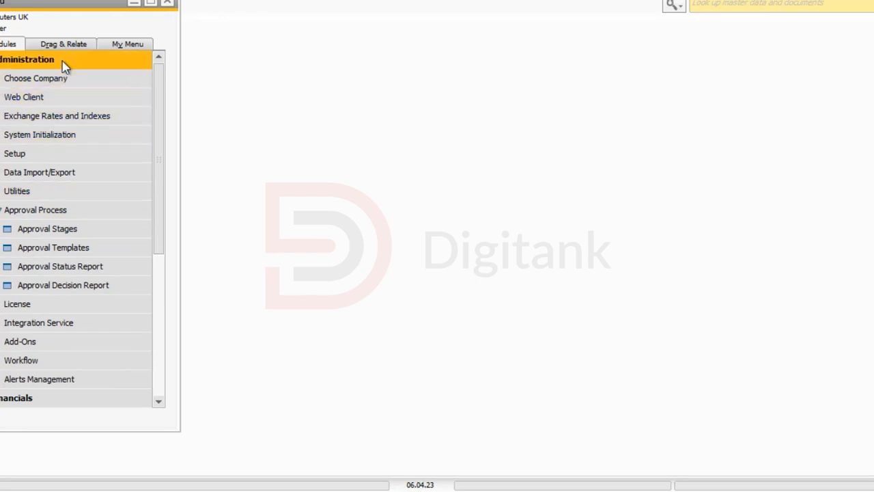
{"action": "left_click", "coordinate": [55, 211]}
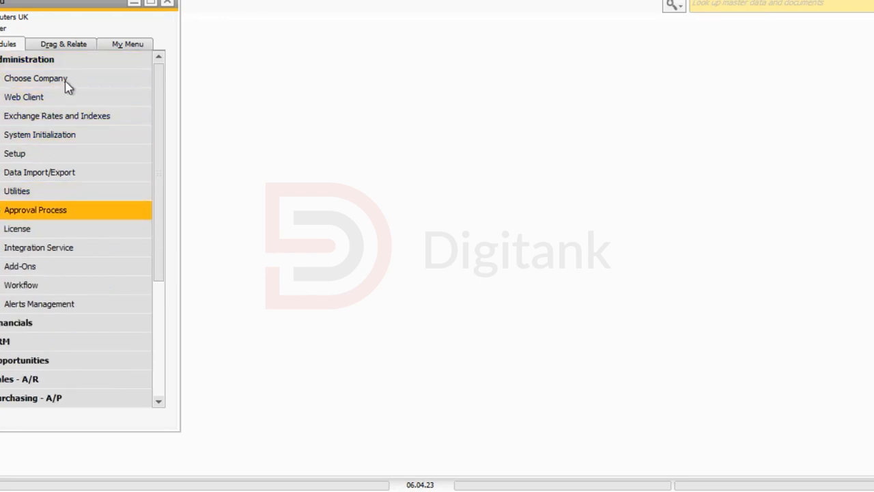
{"action": "left_click", "coordinate": [62, 61]}
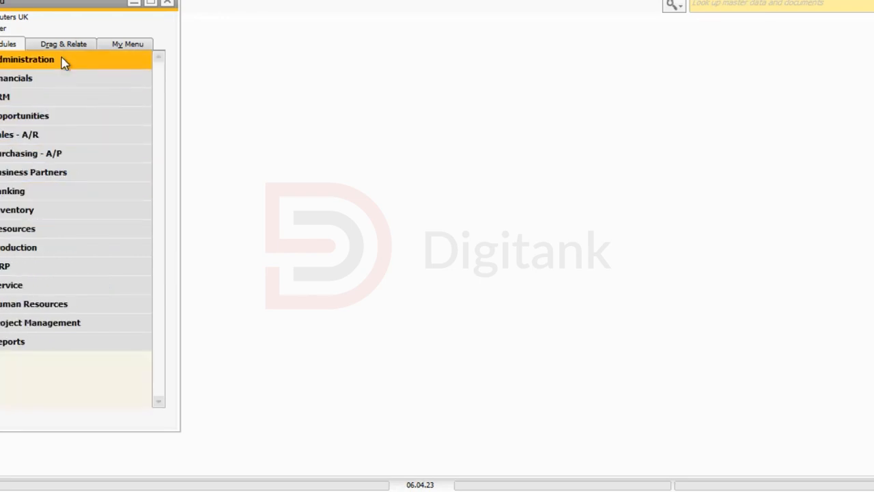
{"action": "left_click", "coordinate": [43, 160]}
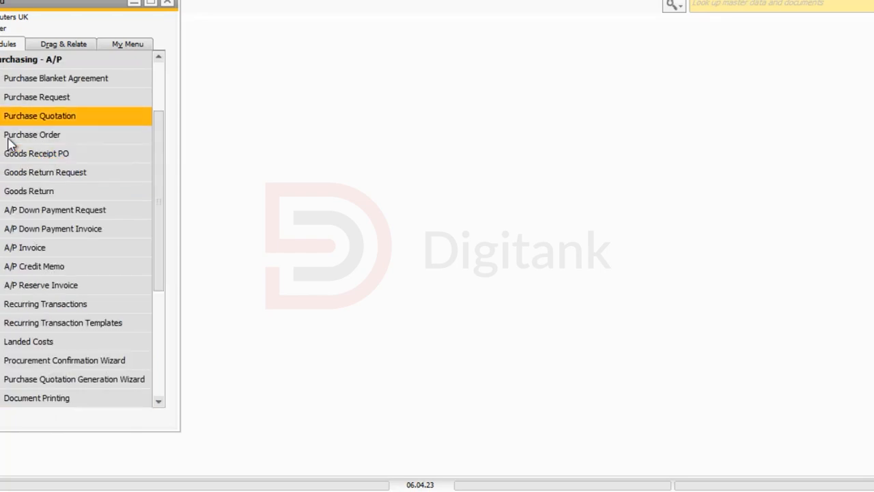
{"action": "left_click", "coordinate": [42, 97]}
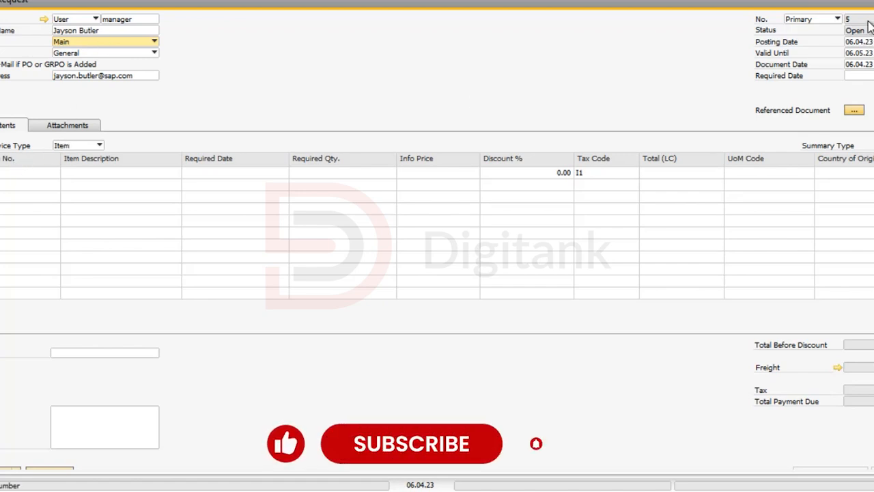
Number the purchase request manually as 435 and set its required date to 10.04.23
{"action": "left_click", "coordinate": [812, 20]}
{"action": "left_click", "coordinate": [806, 37]}
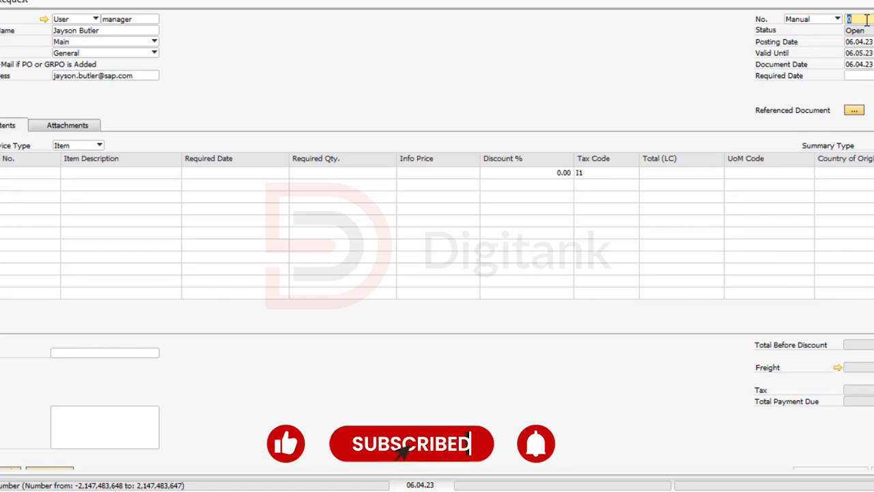
{"action": "type", "text": "435"}
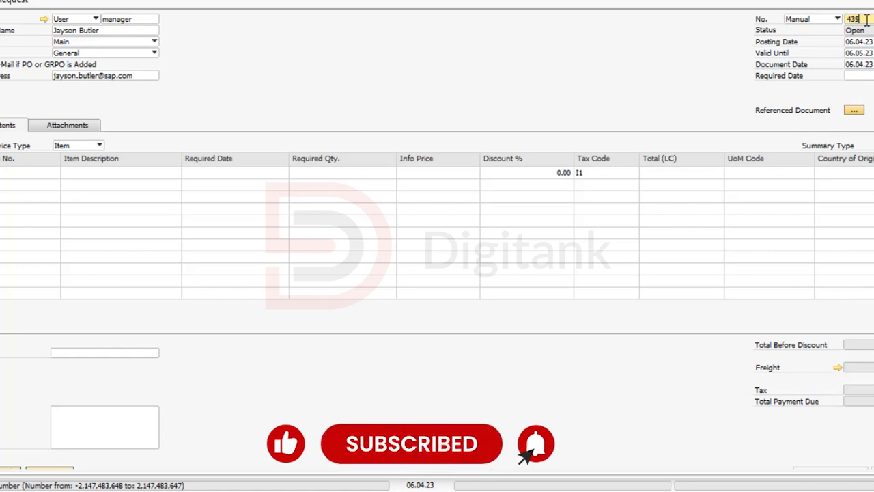
{"action": "key", "text": "Tab"}
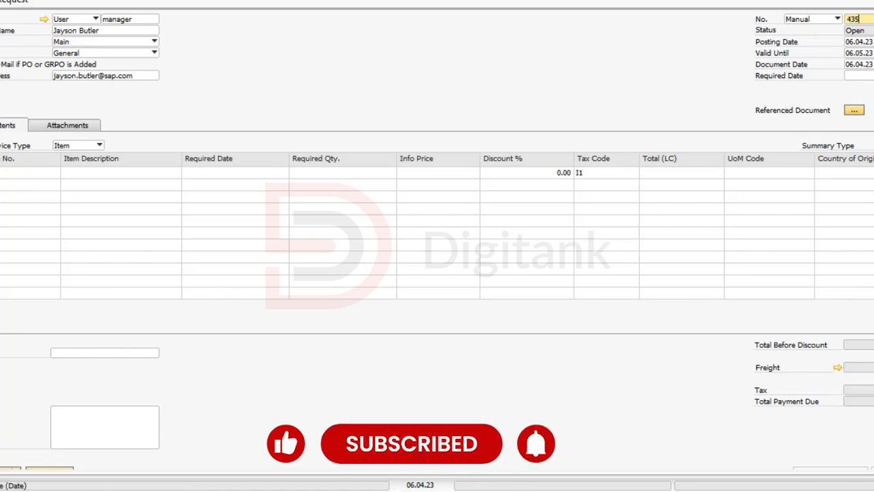
{"action": "left_click", "coordinate": [872, 76]}
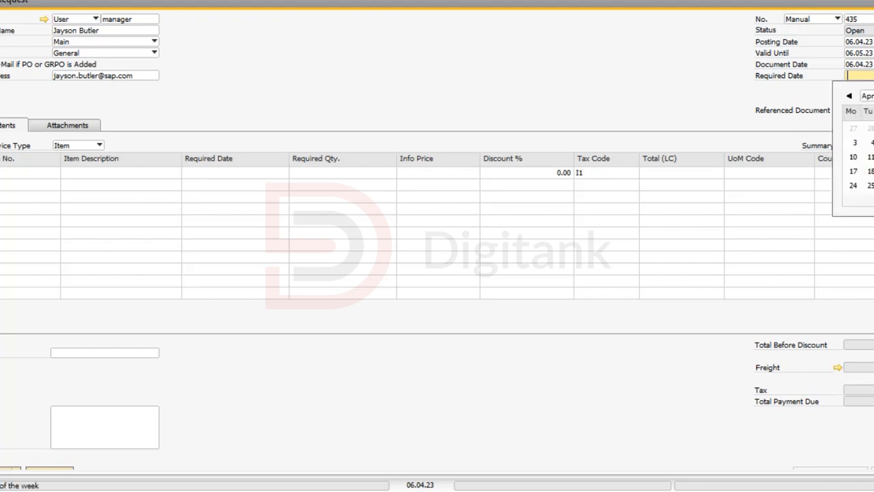
{"action": "left_click", "coordinate": [854, 158]}
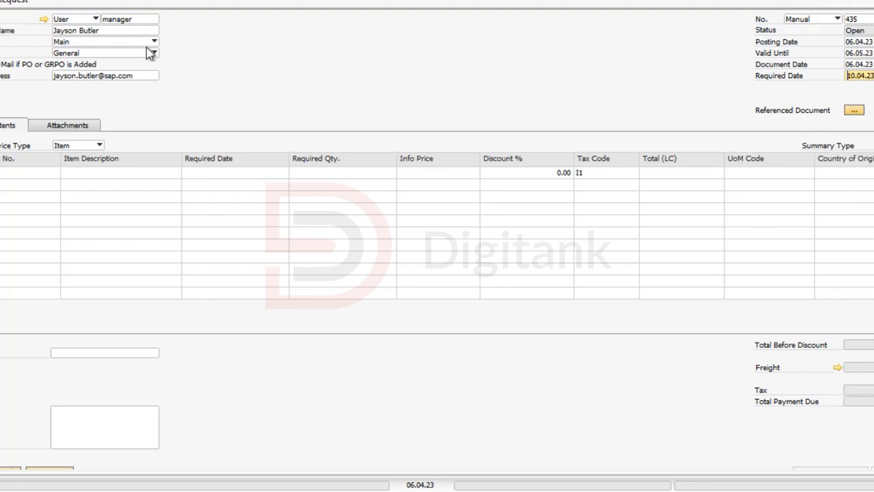
Add items A00001 through A00006 and B10000 from the item list to the purchase request lines
{"action": "left_click", "coordinate": [7, 174]}
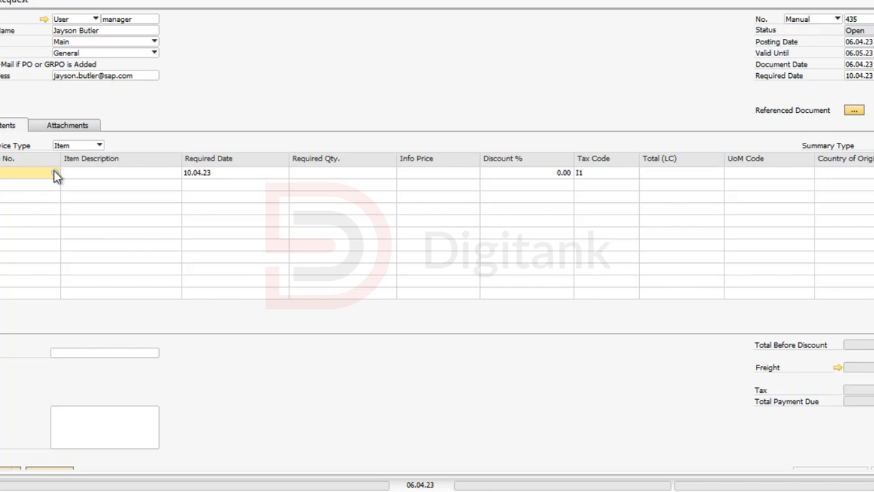
{"action": "left_click", "coordinate": [54, 172]}
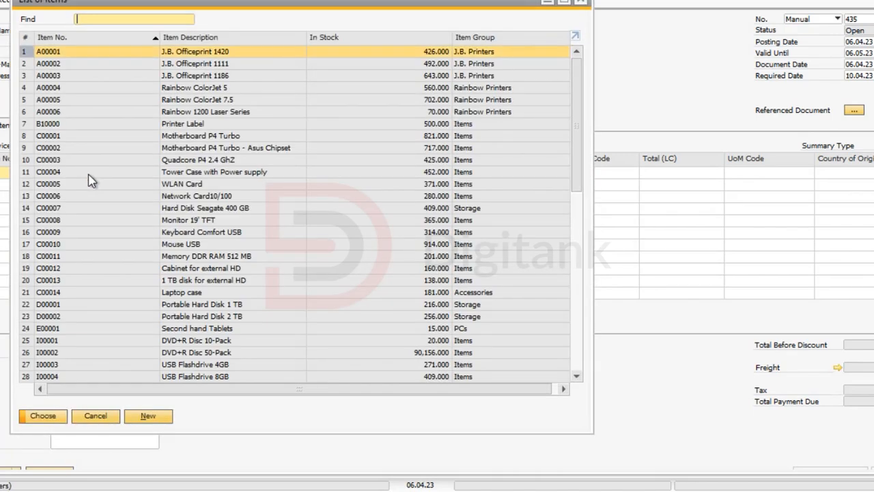
{"action": "left_click", "coordinate": [116, 63], "text": "ctrl"}
{"action": "left_click", "coordinate": [119, 78], "text": "ctrl"}
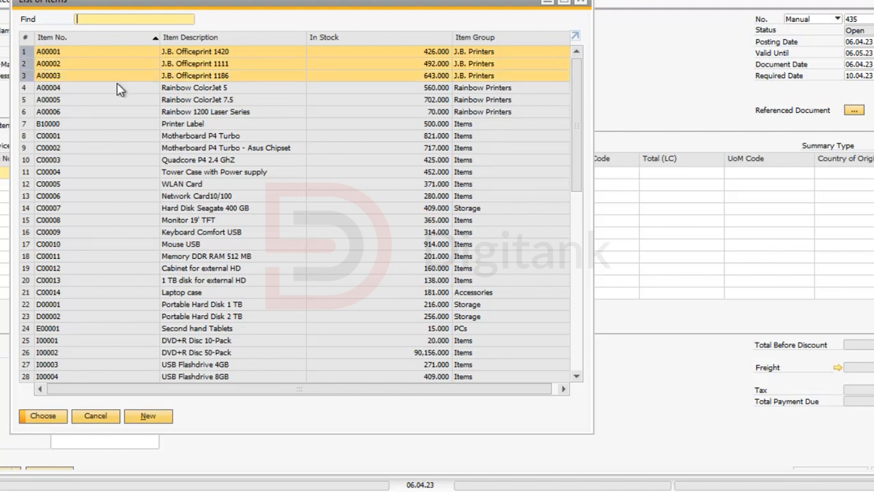
{"action": "left_click", "coordinate": [121, 90], "text": "ctrl"}
{"action": "left_click", "coordinate": [121, 100], "text": "ctrl"}
{"action": "left_click", "coordinate": [122, 112], "text": "ctrl"}
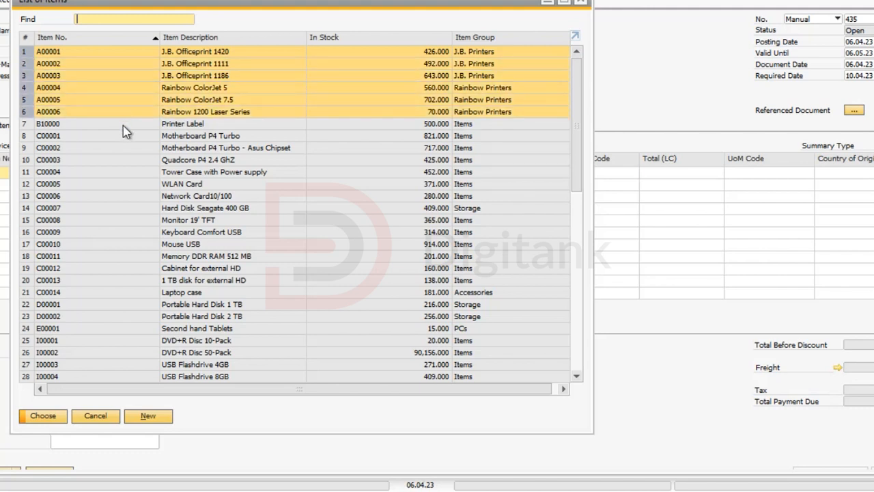
{"action": "left_click", "coordinate": [122, 124], "text": "ctrl"}
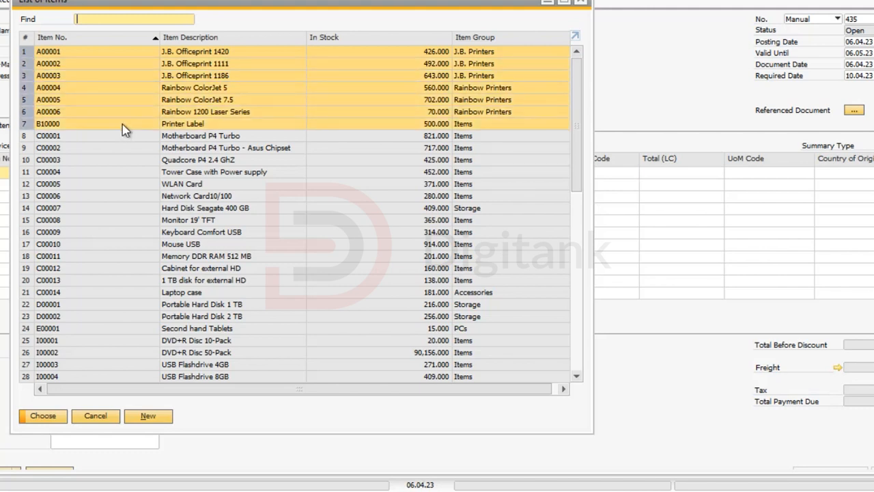
{"action": "left_click", "coordinate": [46, 416]}
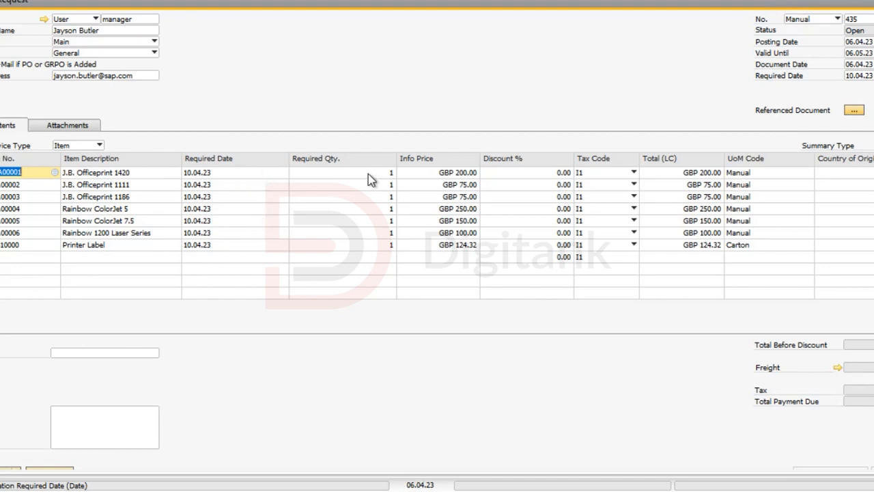
Set the required quantity to 2 on all seven item lines of the purchase request
{"action": "left_click", "coordinate": [387, 173]}
{"action": "type", "text": "2"}
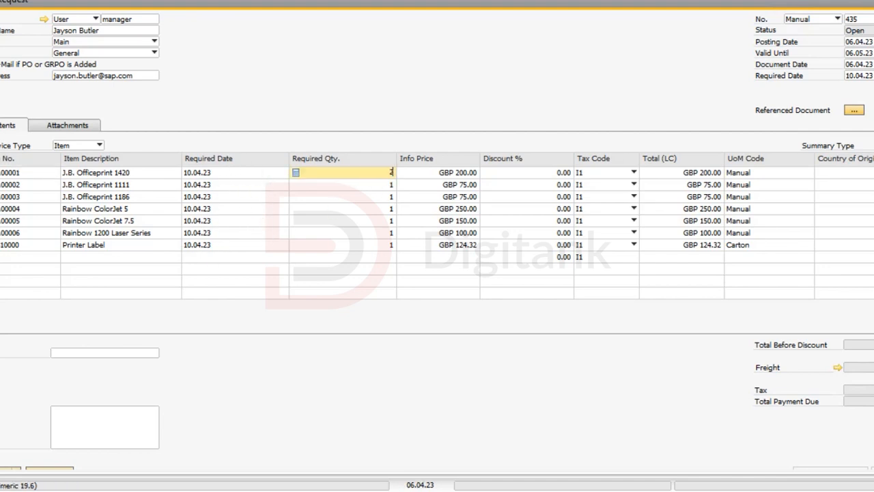
{"action": "left_click", "coordinate": [391, 185]}
{"action": "type", "text": "2"}
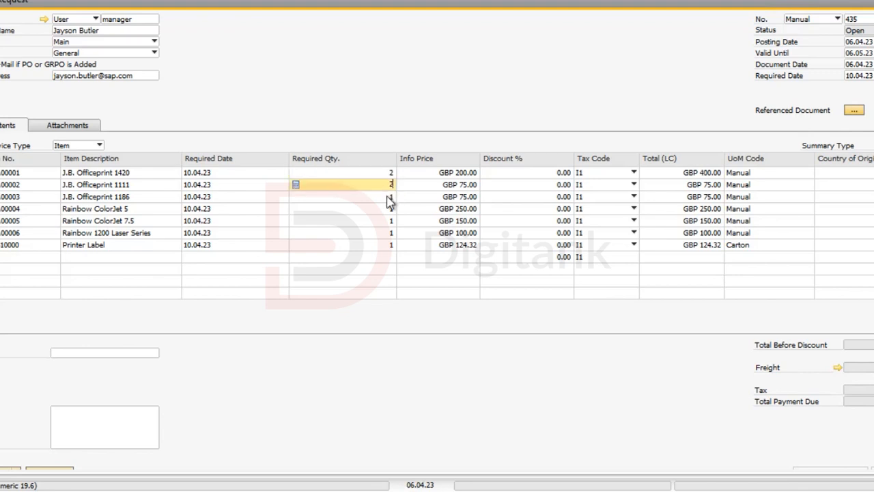
{"action": "left_click", "coordinate": [389, 197]}
{"action": "type", "text": "2"}
{"action": "left_click", "coordinate": [389, 223]}
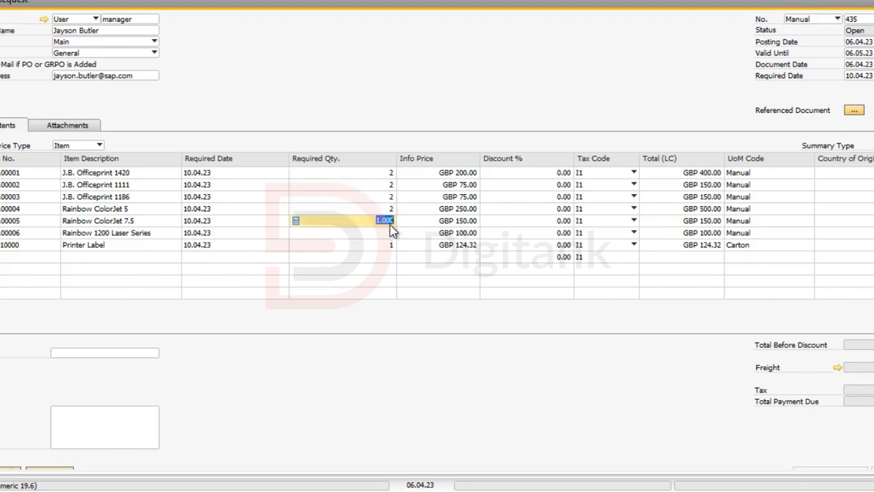
{"action": "type", "text": "2"}
{"action": "left_click", "coordinate": [390, 244]}
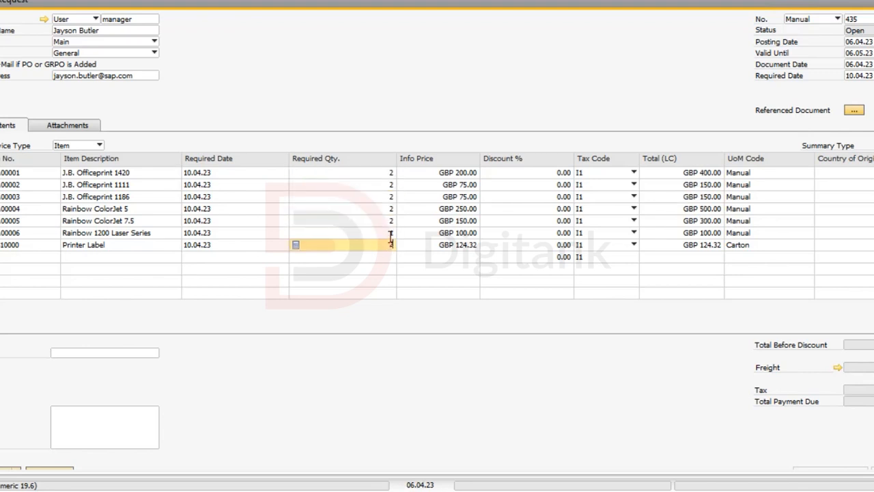
{"action": "type", "text": "2"}
{"action": "left_click", "coordinate": [390, 233]}
{"action": "type", "text": "2"}
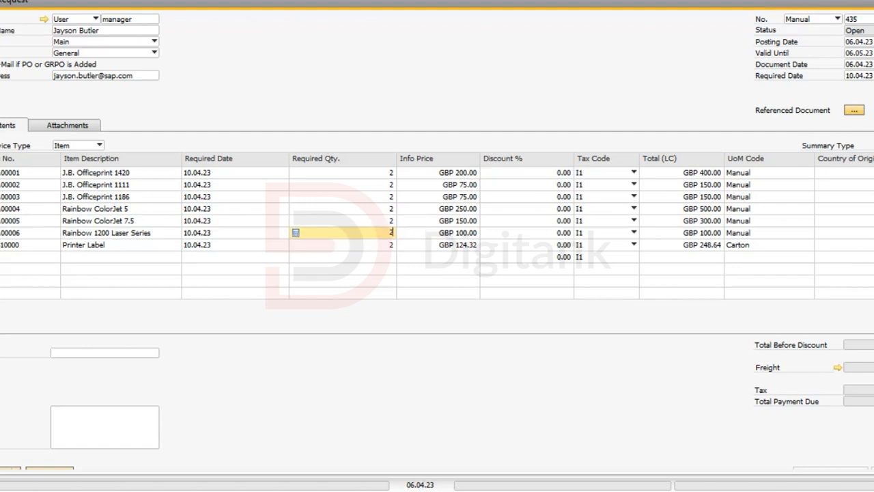
Enter a remark on the purchase request that addresses the approver by name, followed by "please Approve"
{"action": "scroll", "coordinate": [405, 234], "scroll_direction": "down", "scroll_amount": 1}
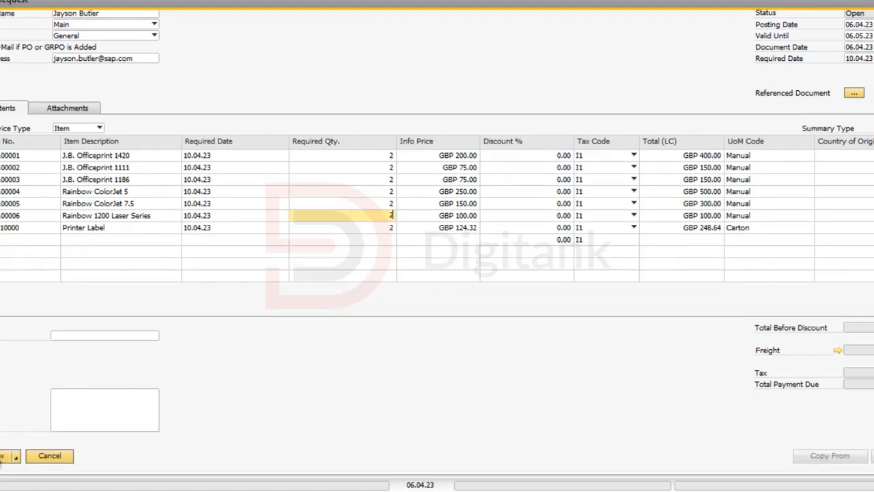
{"action": "left_click", "coordinate": [85, 407]}
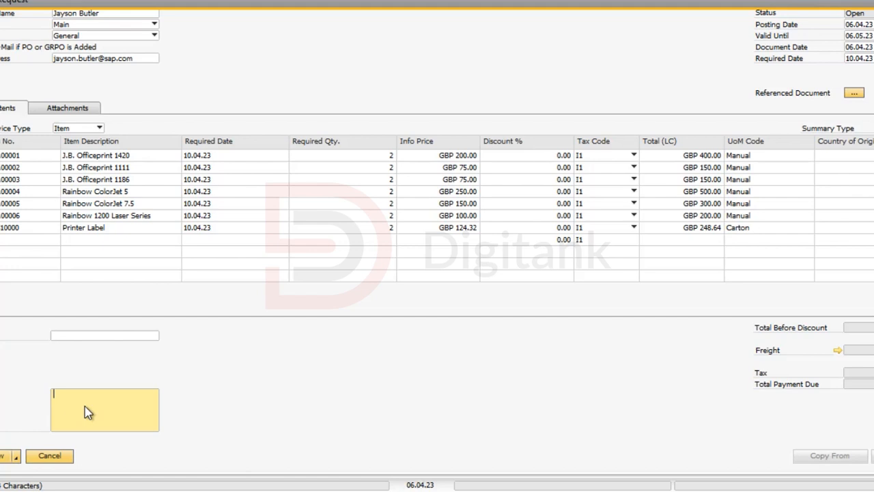
{"action": "type", "text": "Plae"}
{"action": "key", "text": "BackSpace"}
{"action": "key", "text": "BackSpace"}
{"action": "key", "text": "BackSpace"}
{"action": "key", "text": "BackSpace"}
{"action": "type", "text": "Jay B please A"}
{"action": "type", "text": "pprove"}
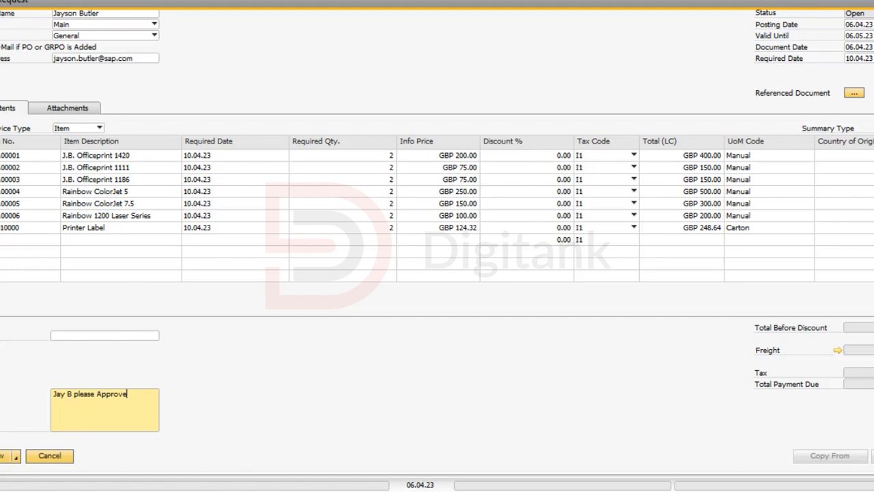
Add the purchase request and submit it for authorization under the Internal Requisition template with the remark "Approve Pls"
{"action": "left_click", "coordinate": [8, 455]}
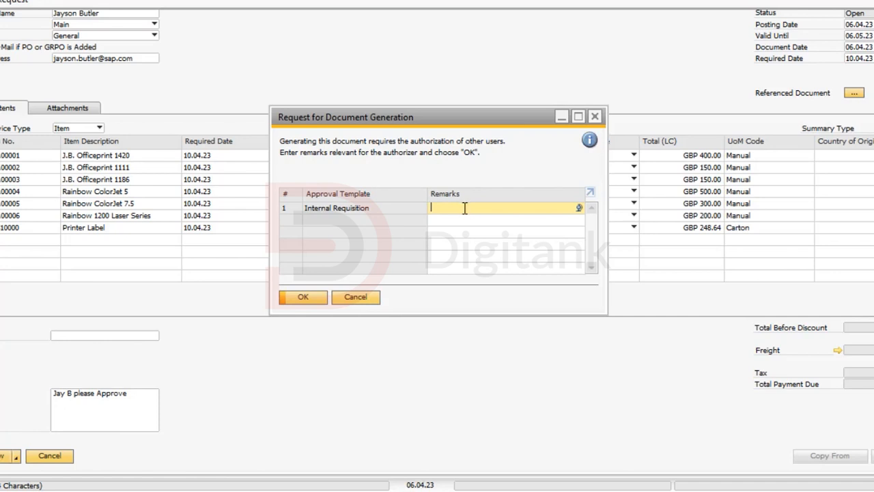
{"action": "type", "text": "Approve Pls"}
{"action": "left_click", "coordinate": [302, 296]}
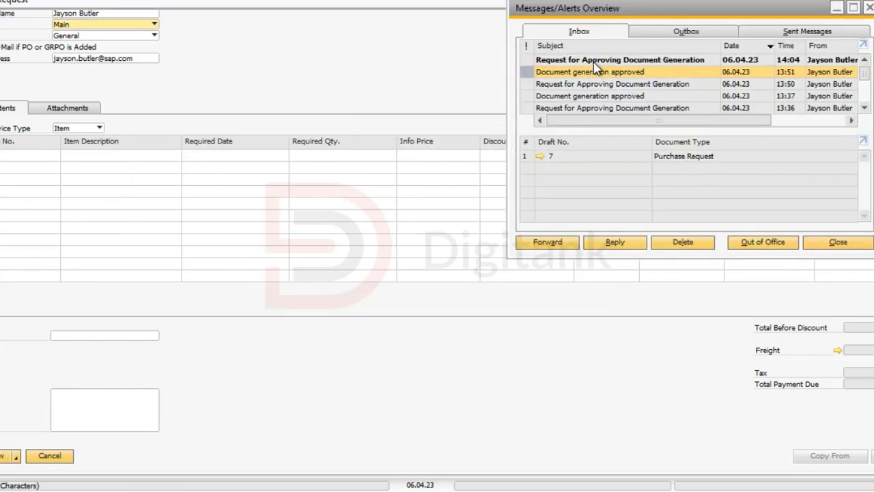
Open the newest document approval request from the inbox, review its linked purchase request draft 435, and close the draft
{"action": "left_click", "coordinate": [596, 61]}
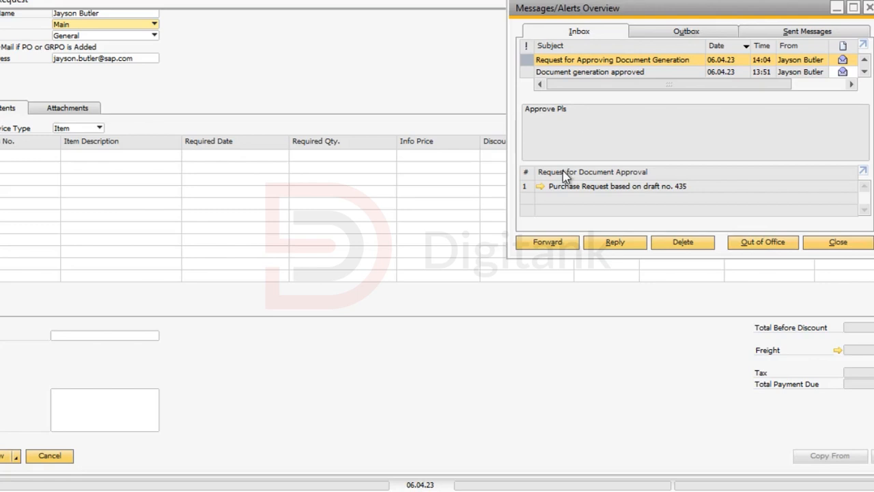
{"action": "left_click", "coordinate": [540, 187]}
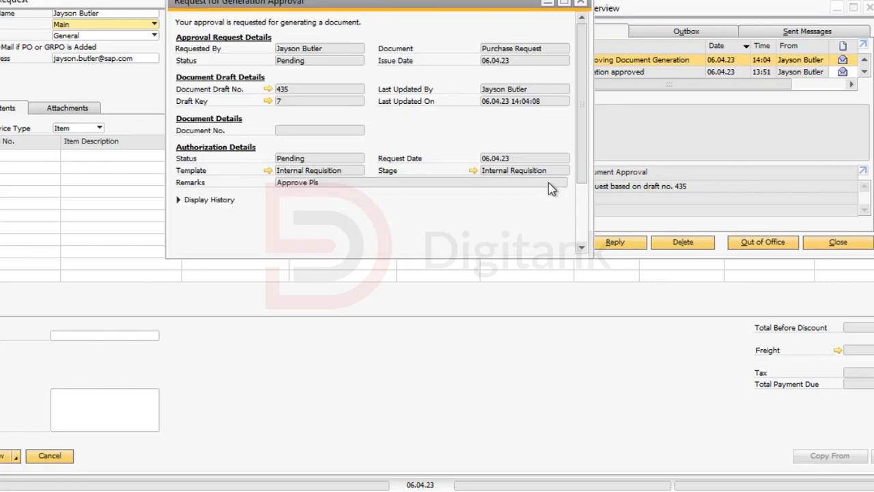
{"action": "left_click", "coordinate": [268, 89]}
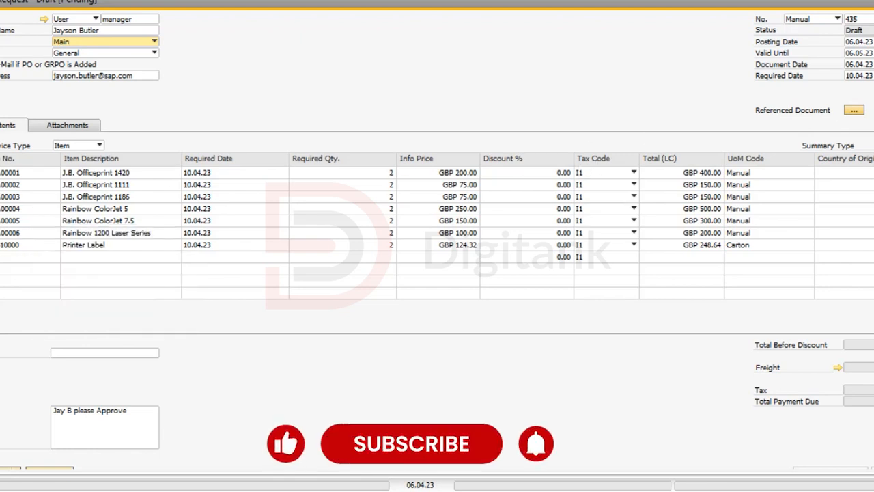
{"action": "key", "text": "Escape"}
Answer the request with decision Approved and the remark "Go ahead with generating a quotation for this items", save it and close the form
{"action": "scroll", "coordinate": [359, 130], "scroll_direction": "down", "scroll_amount": 3}
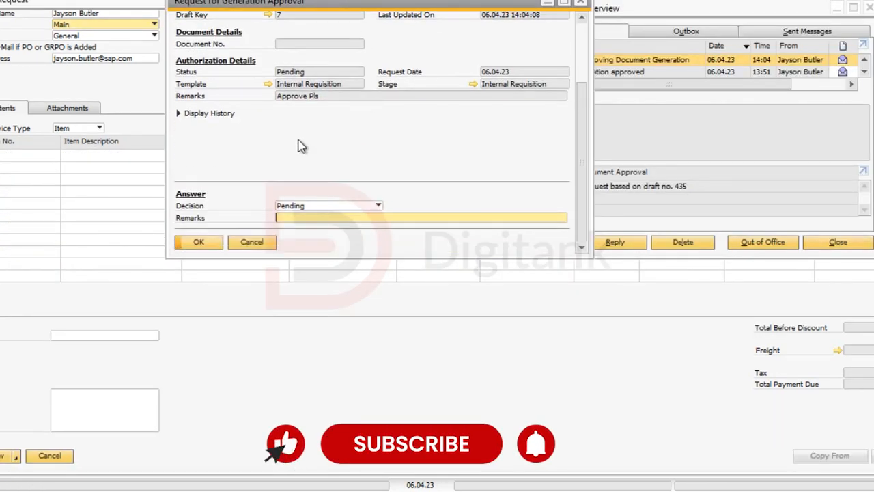
{"action": "left_click", "coordinate": [377, 205]}
{"action": "left_click", "coordinate": [337, 230]}
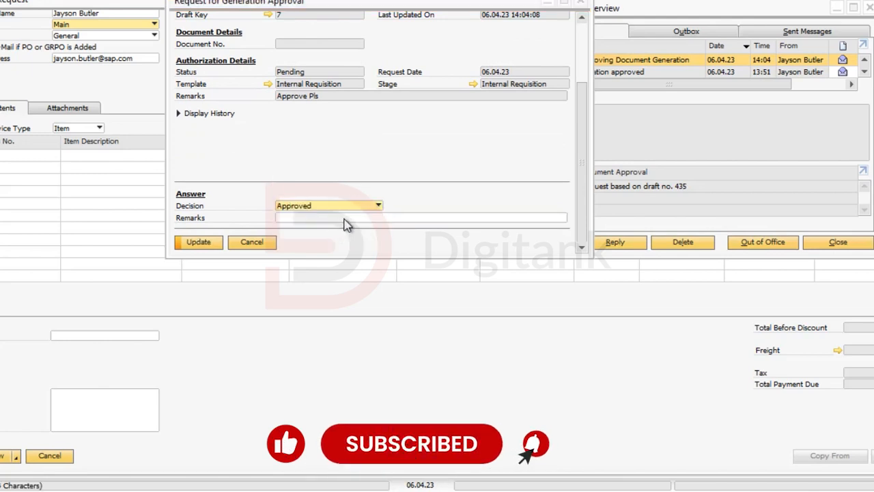
{"action": "left_click", "coordinate": [345, 219]}
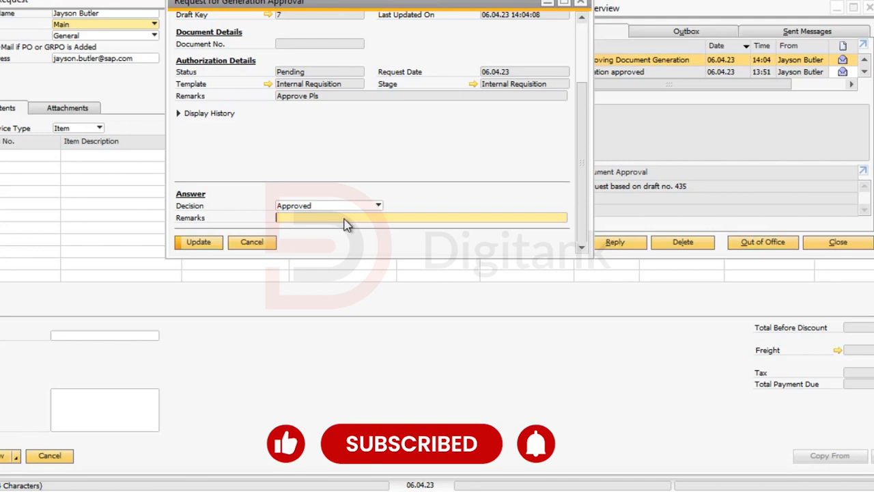
{"action": "type", "text": "Go ahe"}
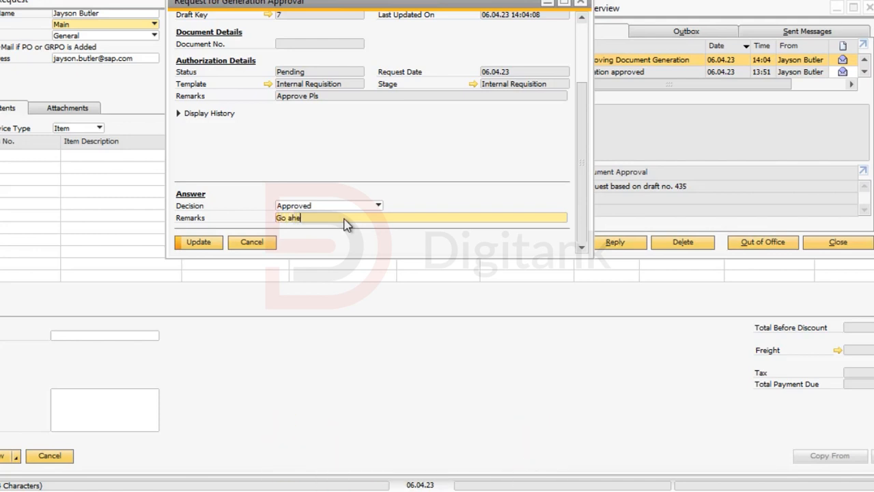
{"action": "type", "text": "ad with generating a q"}
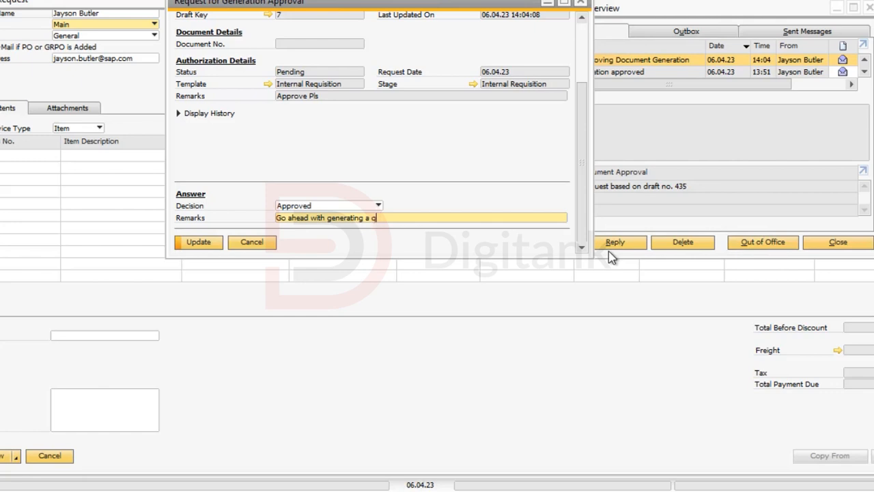
{"action": "type", "text": "uotation for this items"}
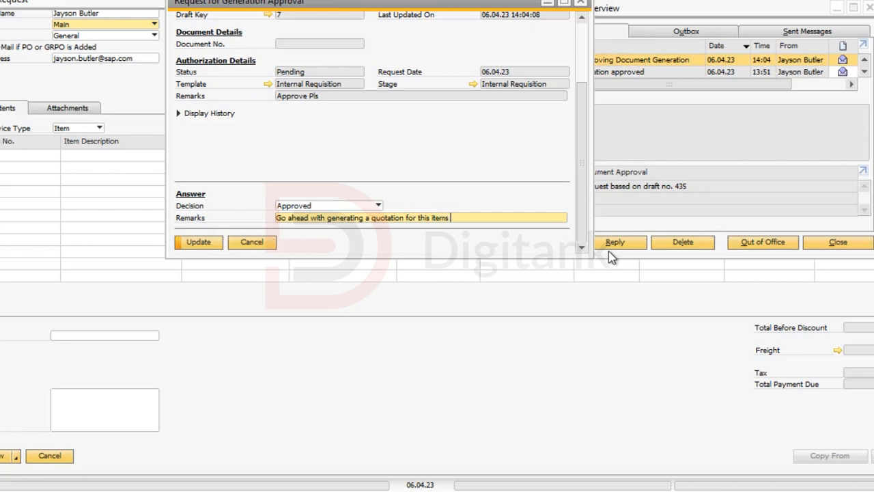
{"action": "left_click", "coordinate": [197, 242]}
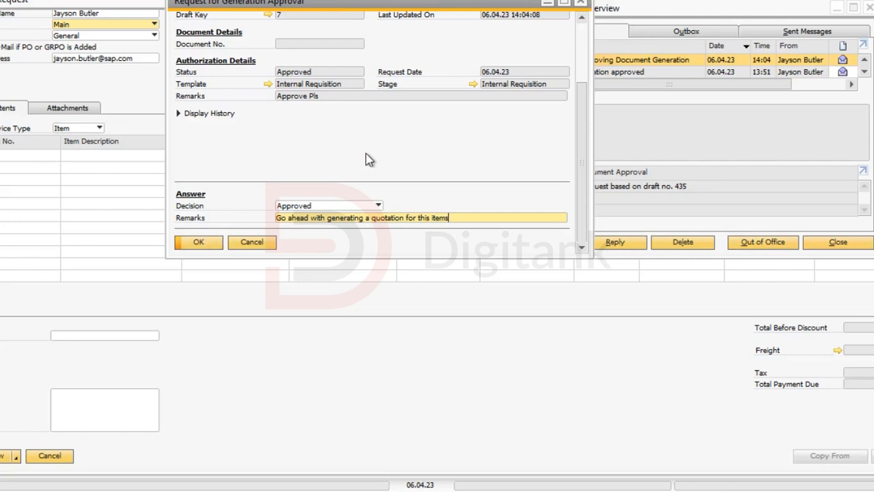
{"action": "left_click", "coordinate": [203, 247]}
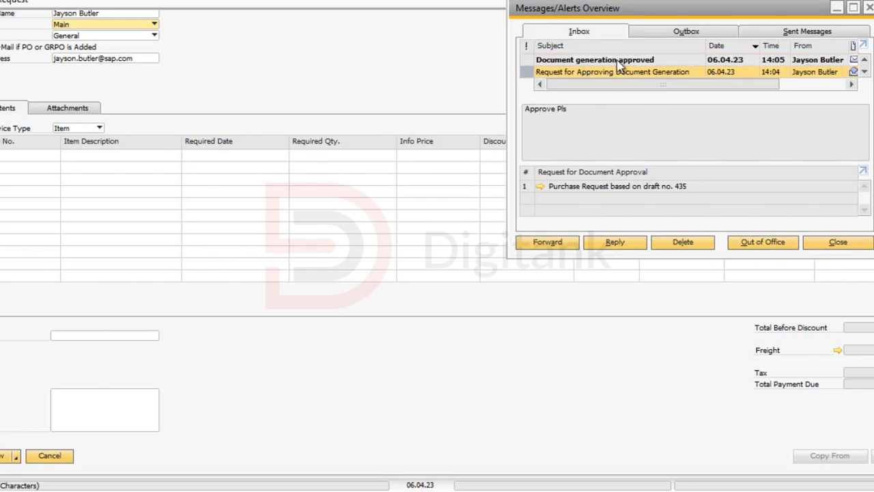
Open the approved purchase request draft 435 from the newest "Document generation approved" message and add it as a document
{"action": "left_click", "coordinate": [618, 62]}
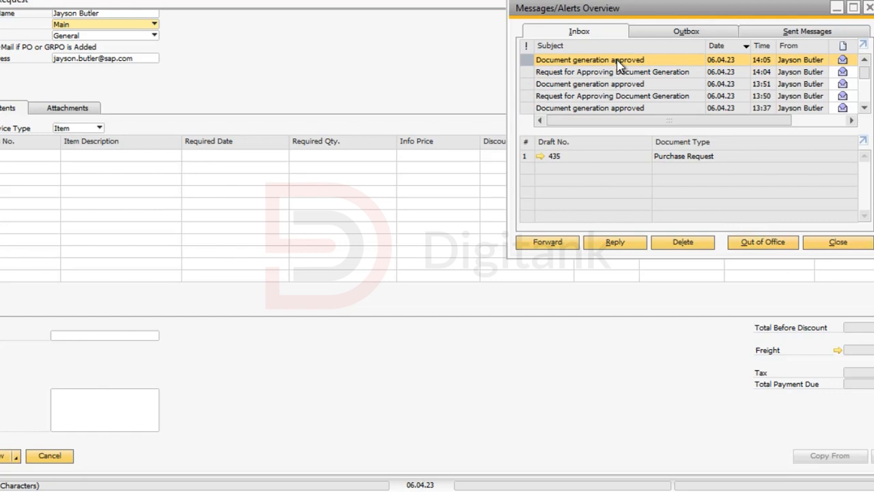
{"action": "left_click", "coordinate": [540, 157]}
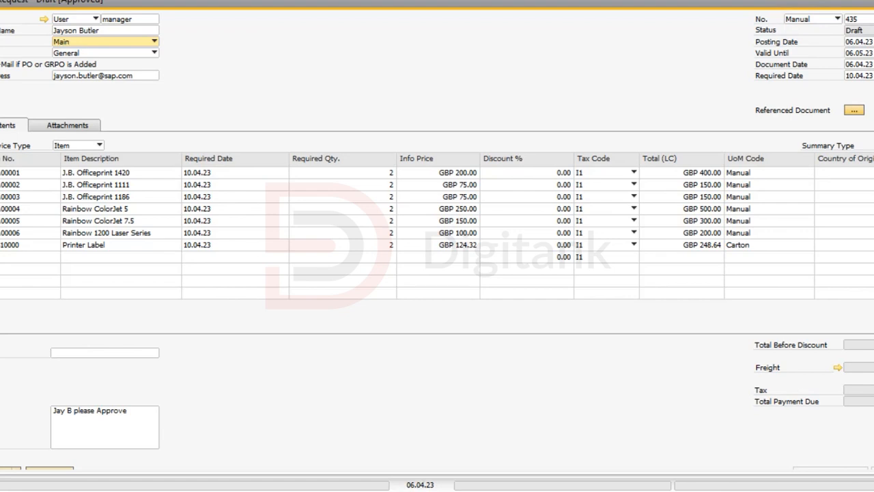
{"action": "scroll", "coordinate": [437, 239], "scroll_direction": "down", "scroll_amount": 1}
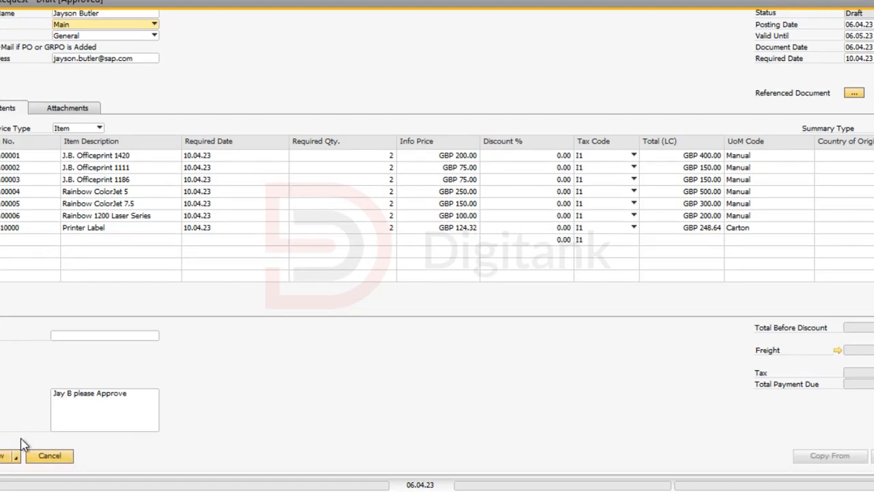
{"action": "left_click", "coordinate": [5, 456]}
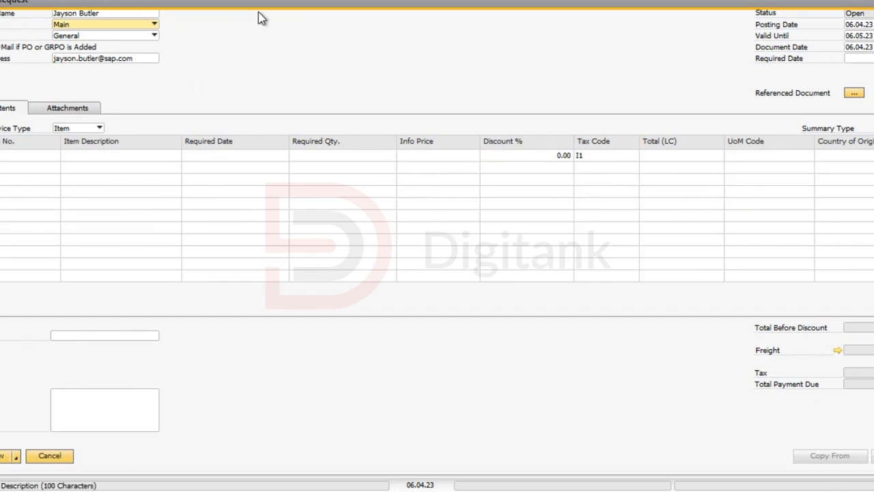
Browse the saved purchase request records to bring up the approved request 435
{"action": "left_click", "coordinate": [286, 0]}
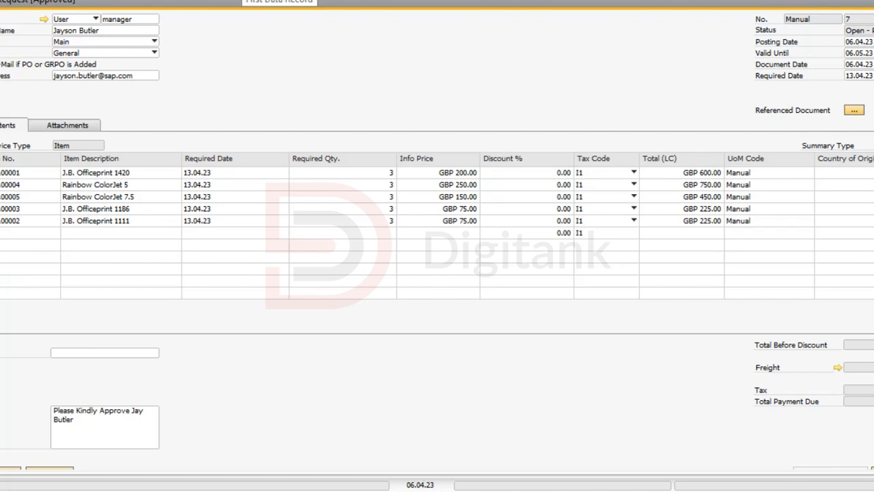
{"action": "left_click", "coordinate": [285, 0]}
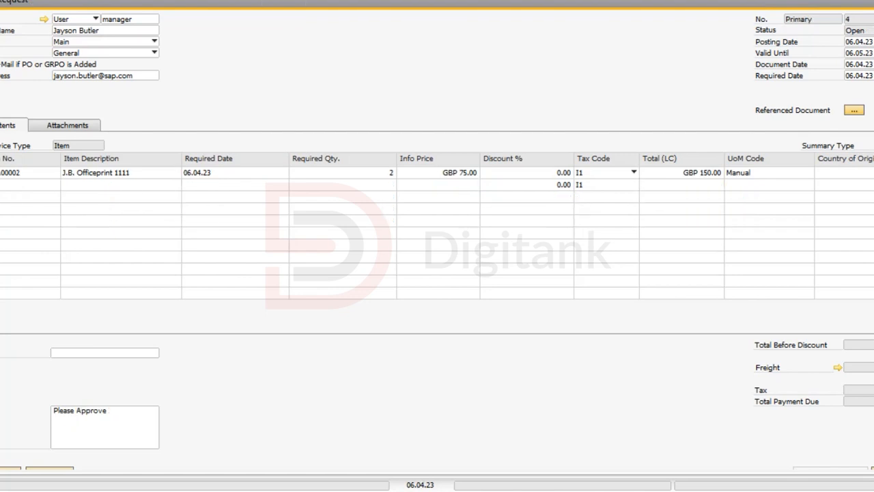
{"action": "left_click", "coordinate": [299, 0]}
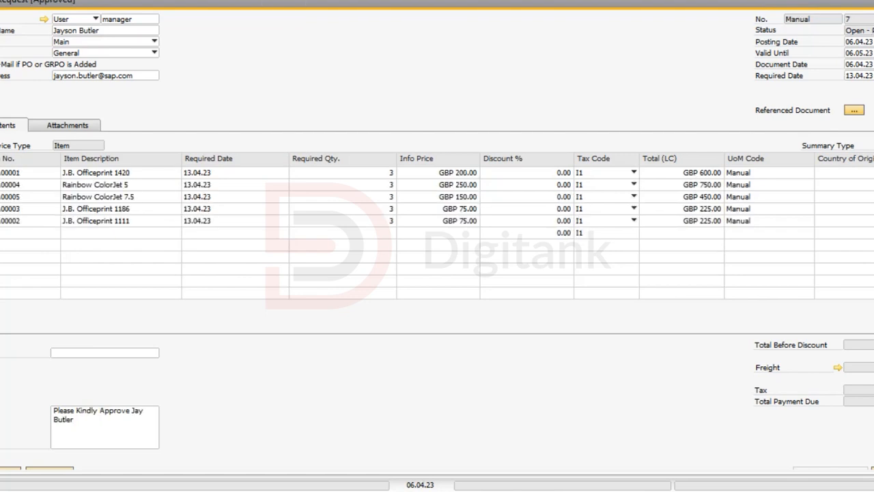
{"action": "left_click", "coordinate": [299, 0]}
{"action": "left_click", "coordinate": [299, 0]}
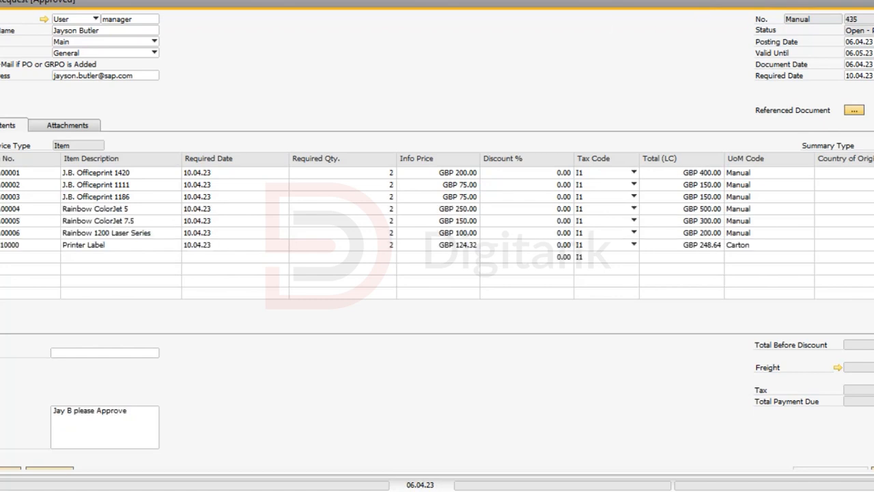
Open the Copy To choices for the approved purchase request 435
{"action": "scroll", "coordinate": [437, 239], "scroll_direction": "down", "scroll_amount": 1}
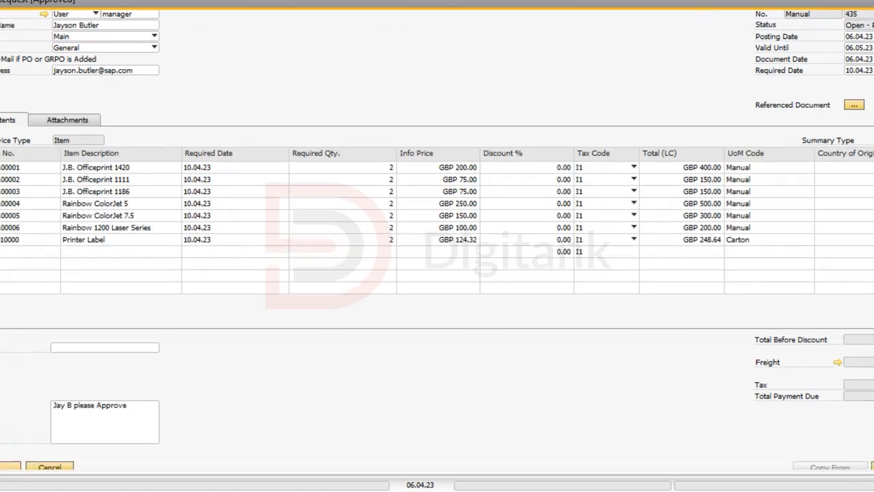
{"action": "scroll", "coordinate": [437, 239], "scroll_direction": "down", "scroll_amount": 1}
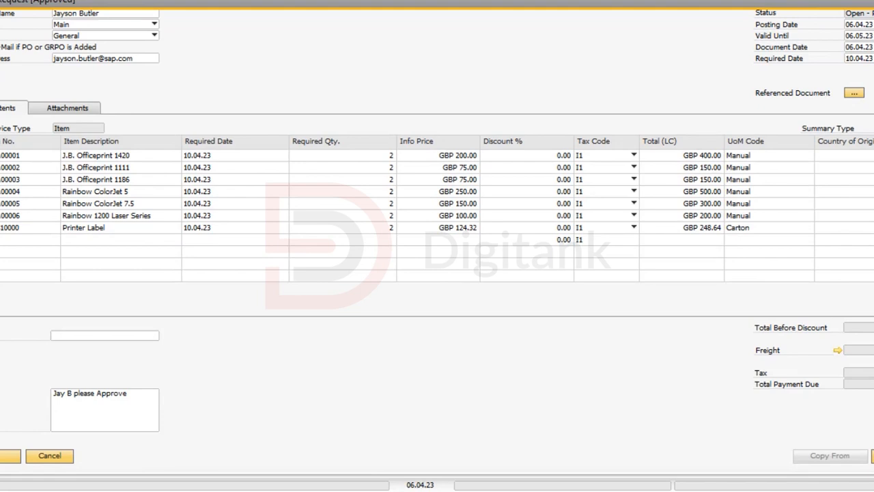
{"action": "left_click", "coordinate": [872, 456]}
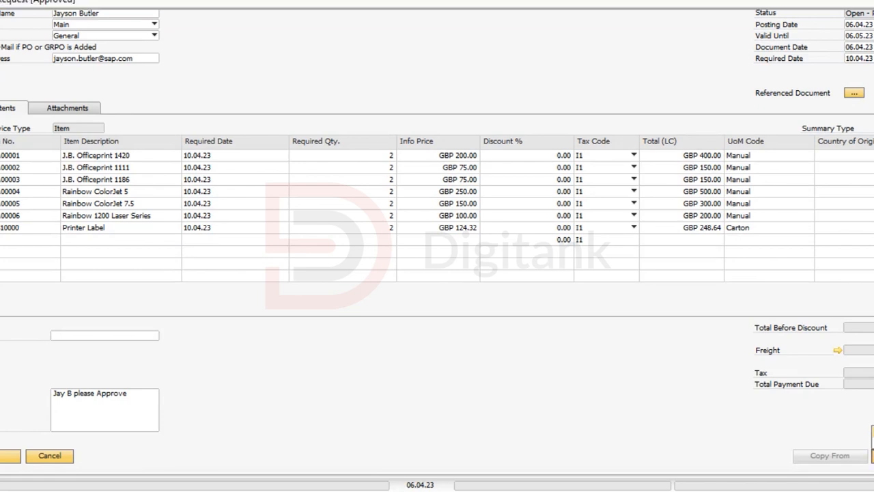